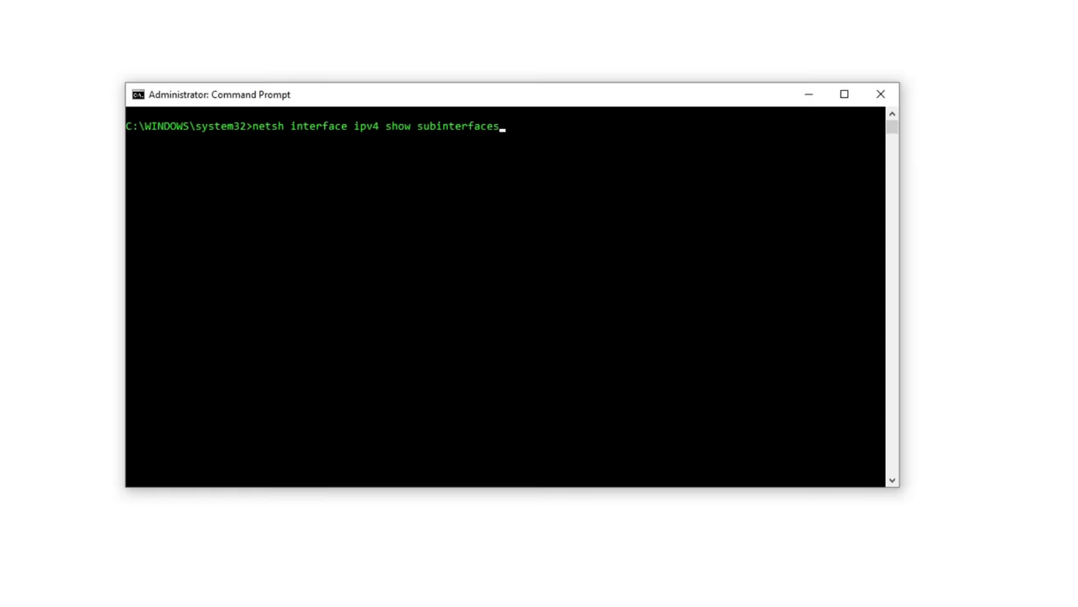
# - List the IPv4 subinterfaces with netsh and highlight Ethernet's MTU of 576
pyautogui.press('Return')
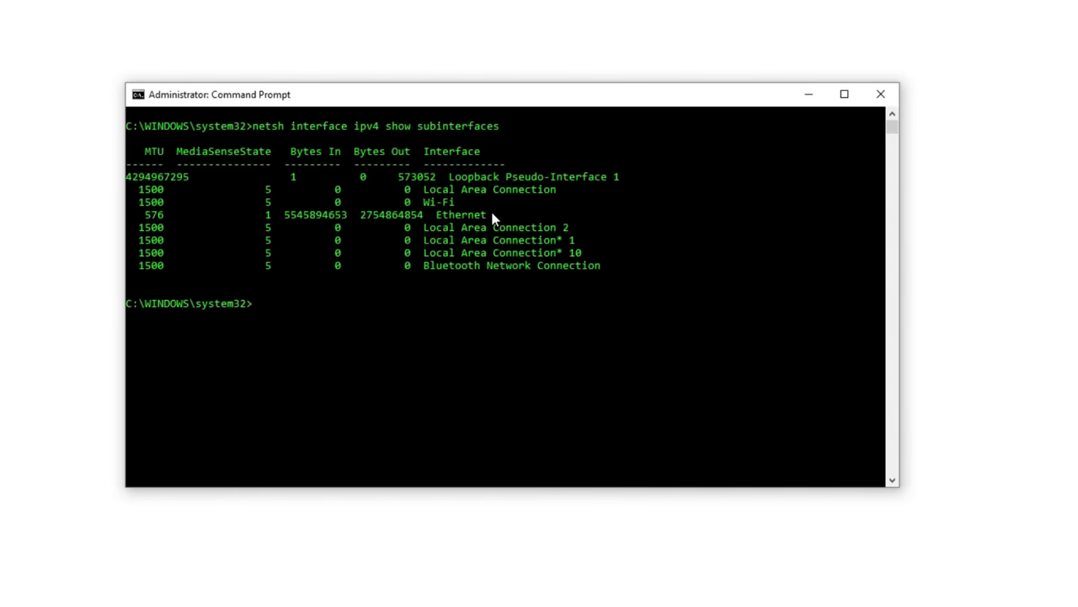
pyautogui.moveTo(493, 218); pyautogui.dragTo(450, 222)
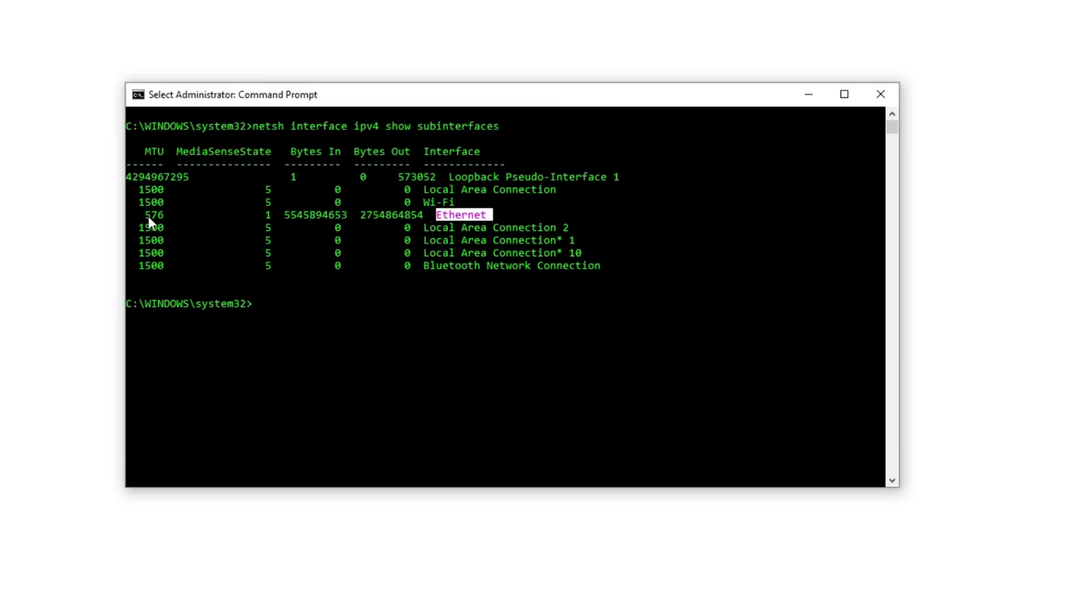
pyautogui.moveTo(147, 216); pyautogui.dragTo(163, 222)
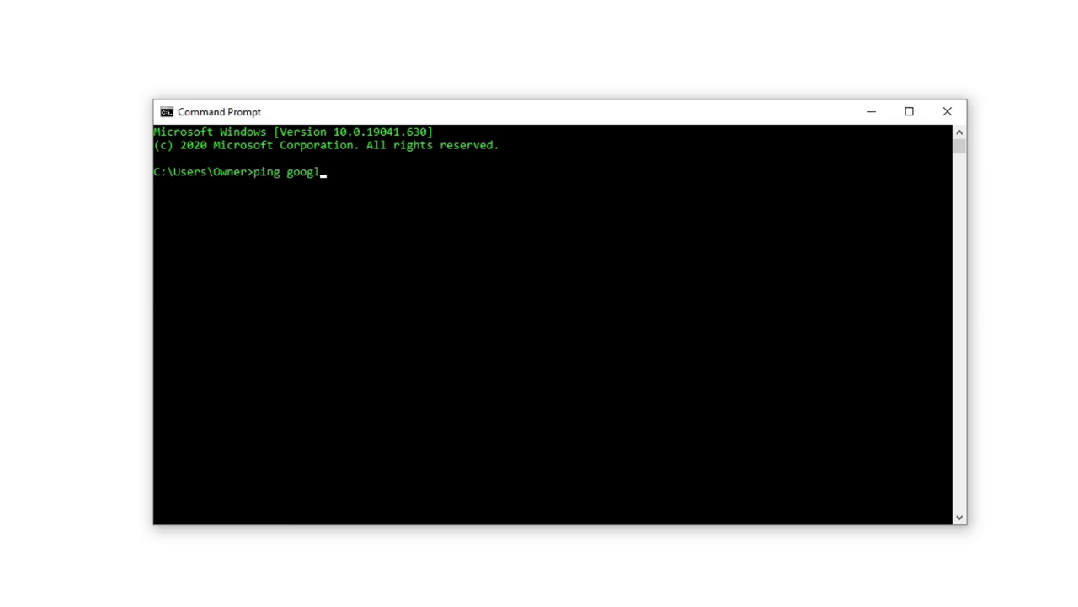
# - Ping google.com to check that the connection replies
pyautogui.press('Return')
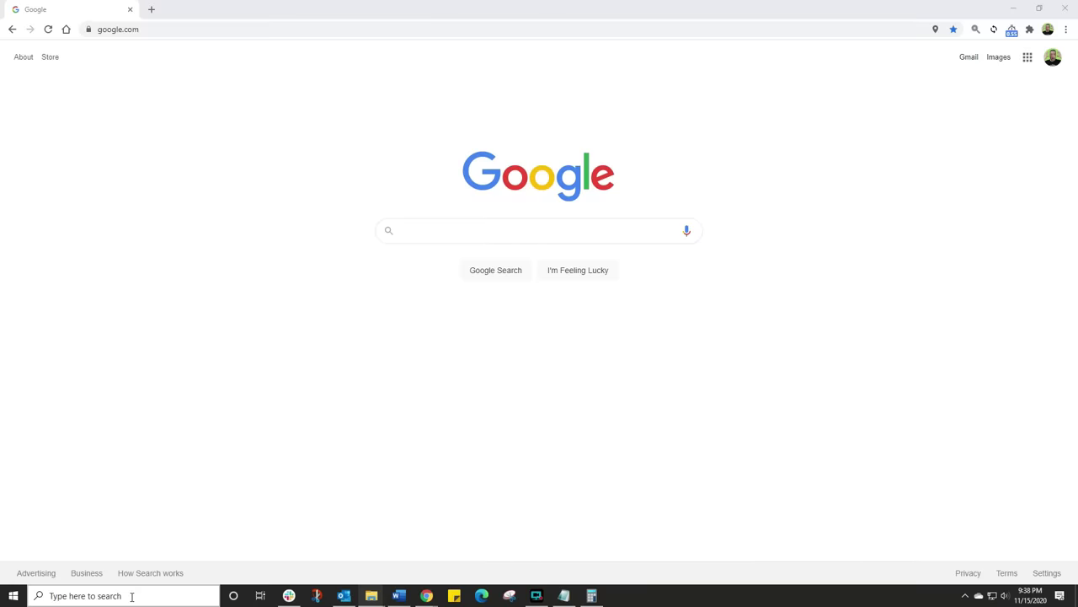
# - Search for cmd and launch Command Prompt as administrator
pyautogui.click(132, 596)
pyautogui.write('cmd')
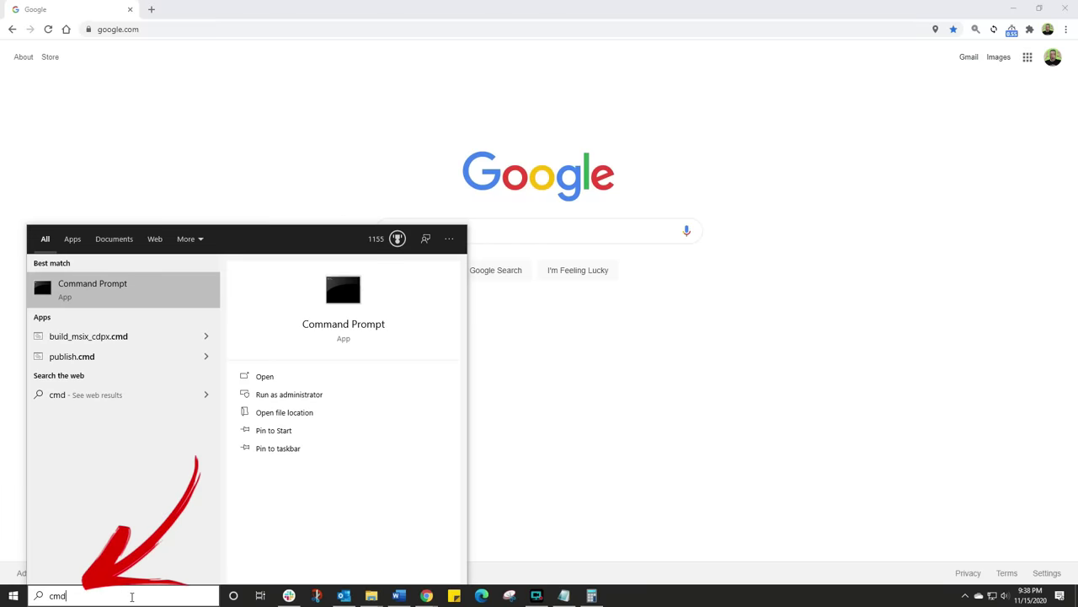
pyautogui.rightClick(137, 295)
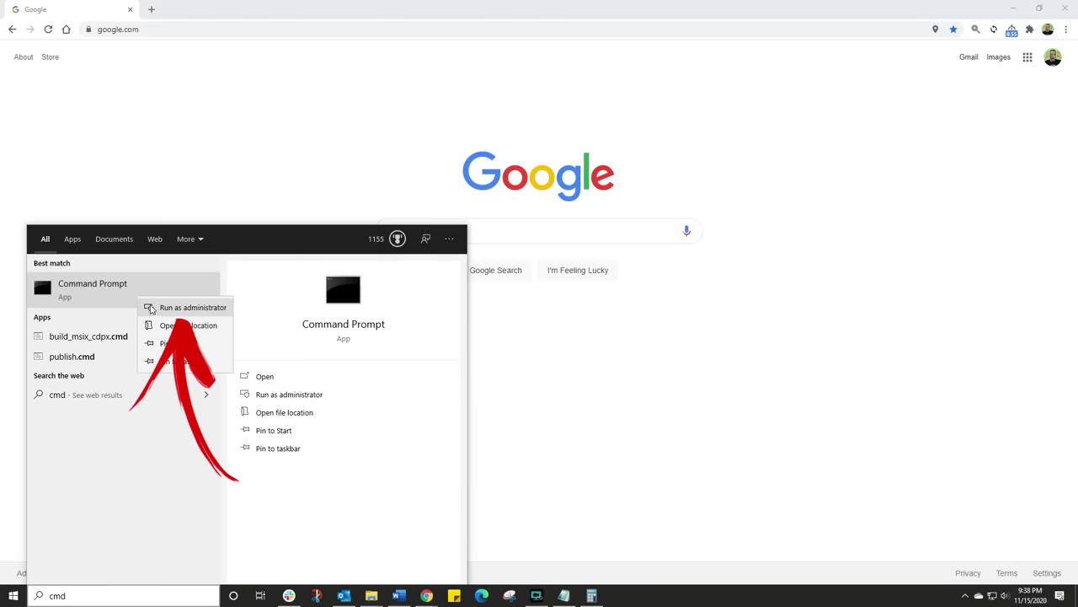
pyautogui.click(193, 307)
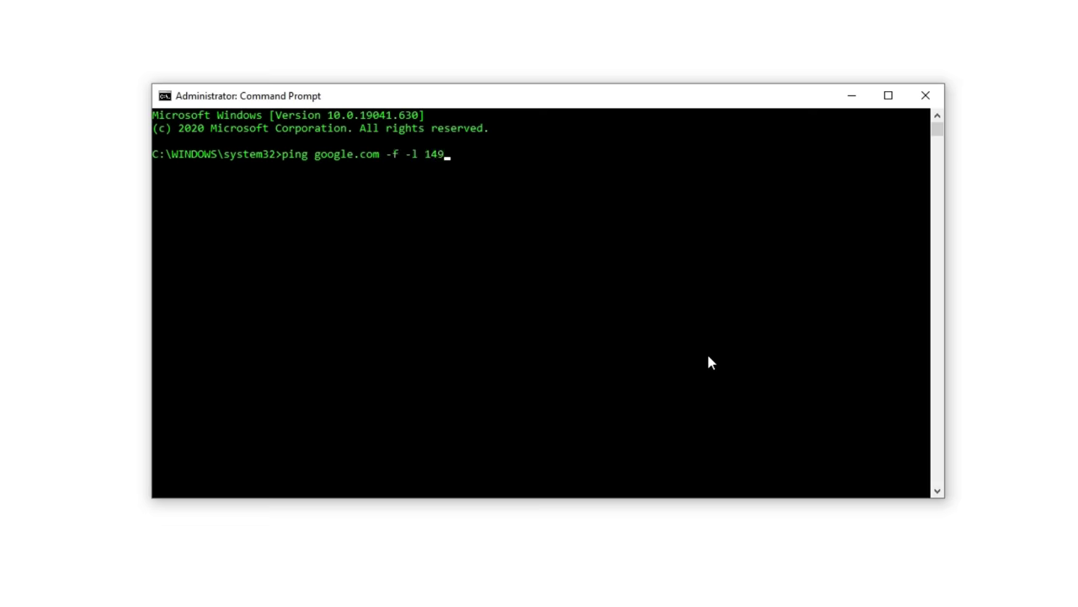
# - Ping google.com without fragmentation at 1492 bytes and highlight the fragmentation error and 100% loss
pyautogui.press('Return')
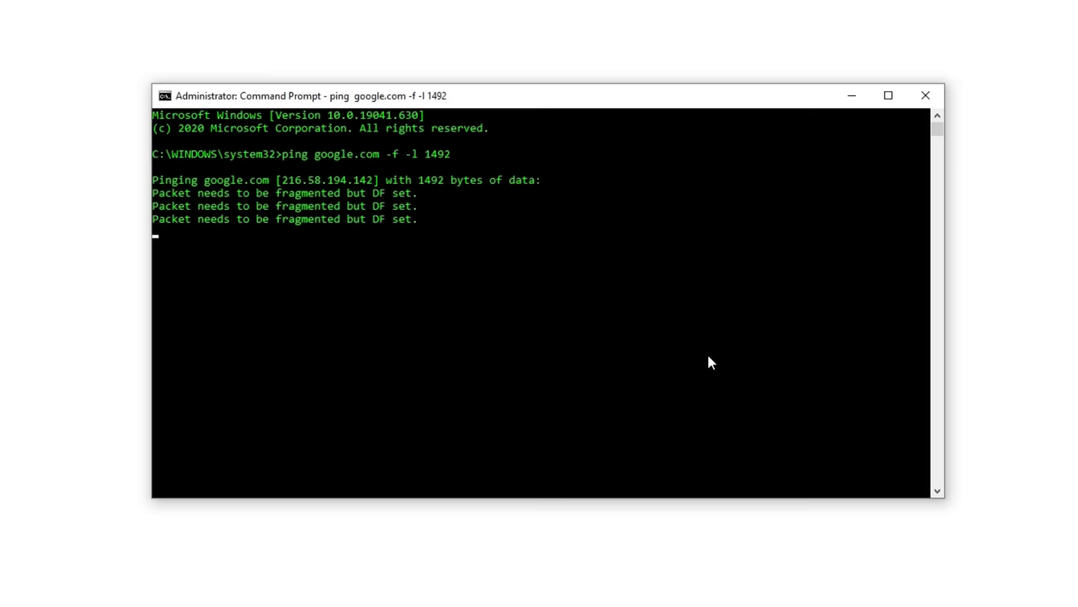
pyautogui.moveTo(275, 231); pyautogui.dragTo(344, 238)
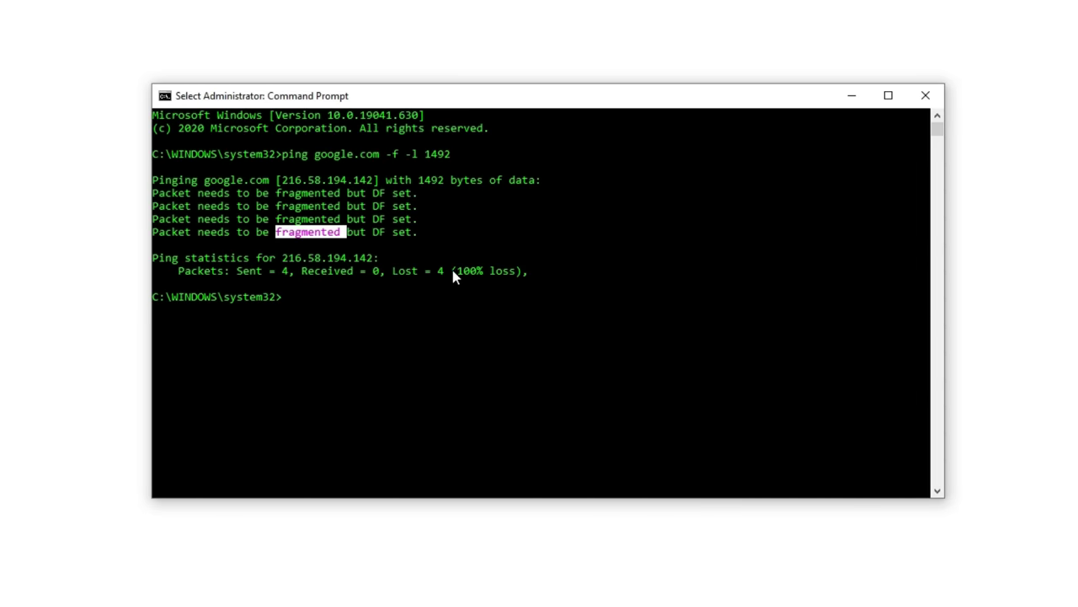
pyautogui.moveTo(456, 271); pyautogui.dragTo(477, 274)
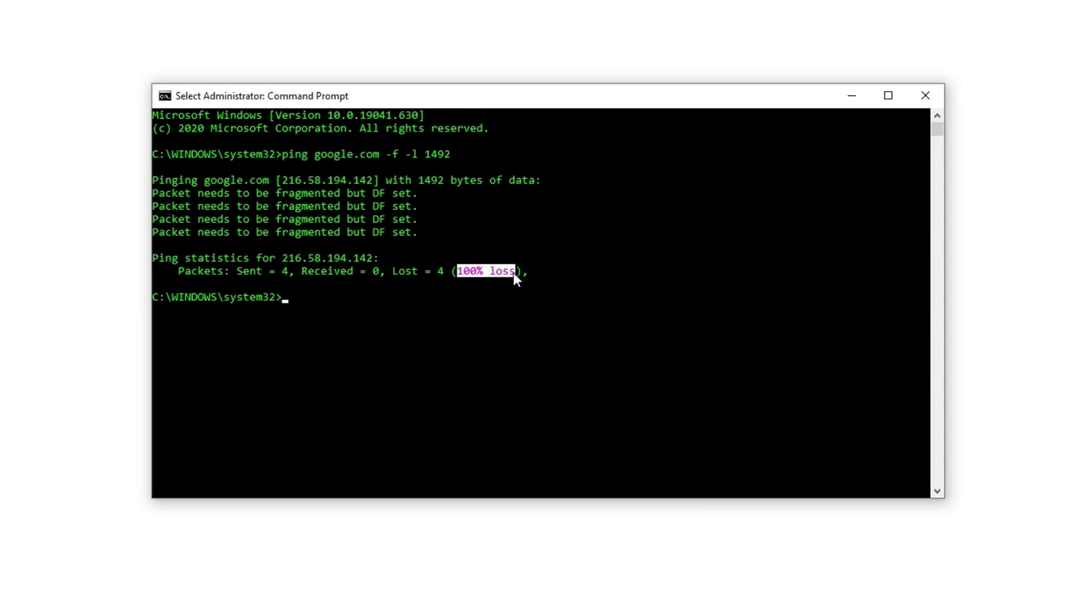
pyautogui.click(408, 298)
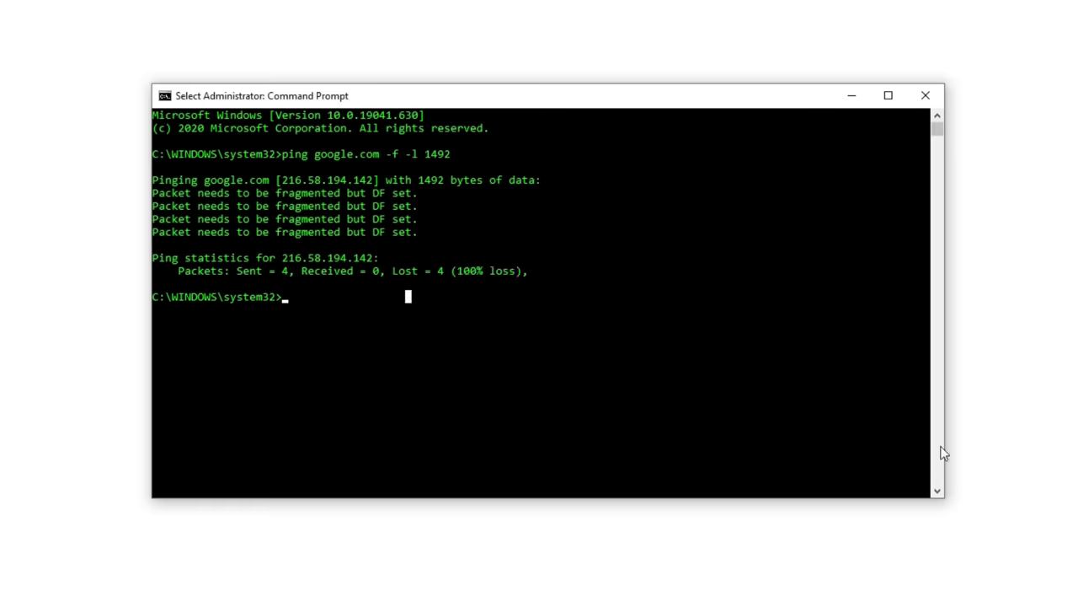
pyautogui.press('Escape')
# - Retry the no-fragment ping at 1482 bytes, then at 1472 bytes, which replies with 0% loss
pyautogui.press('Up')
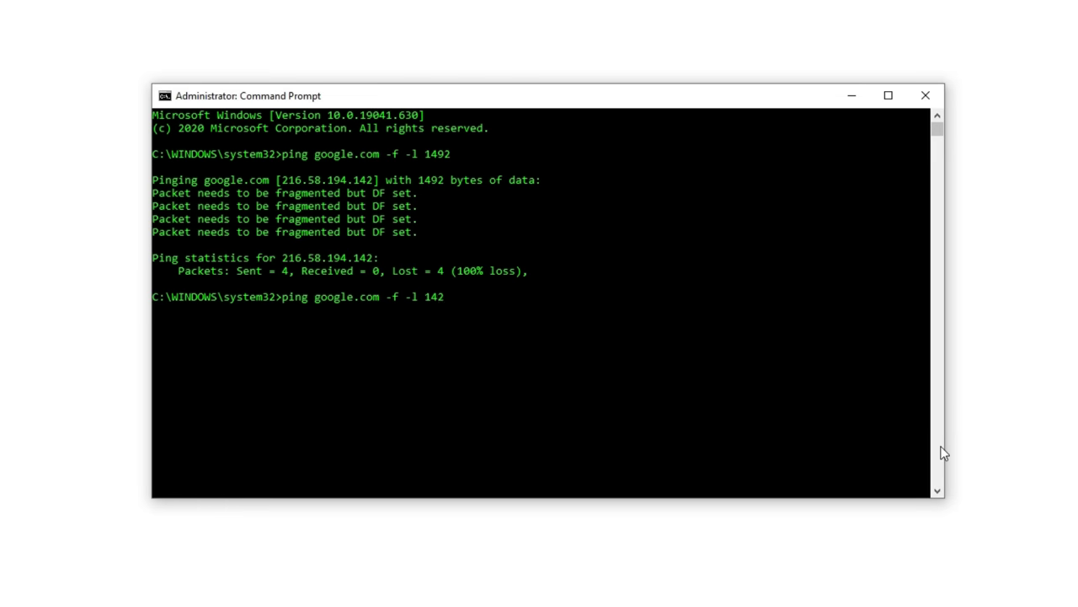
pyautogui.press('Return')
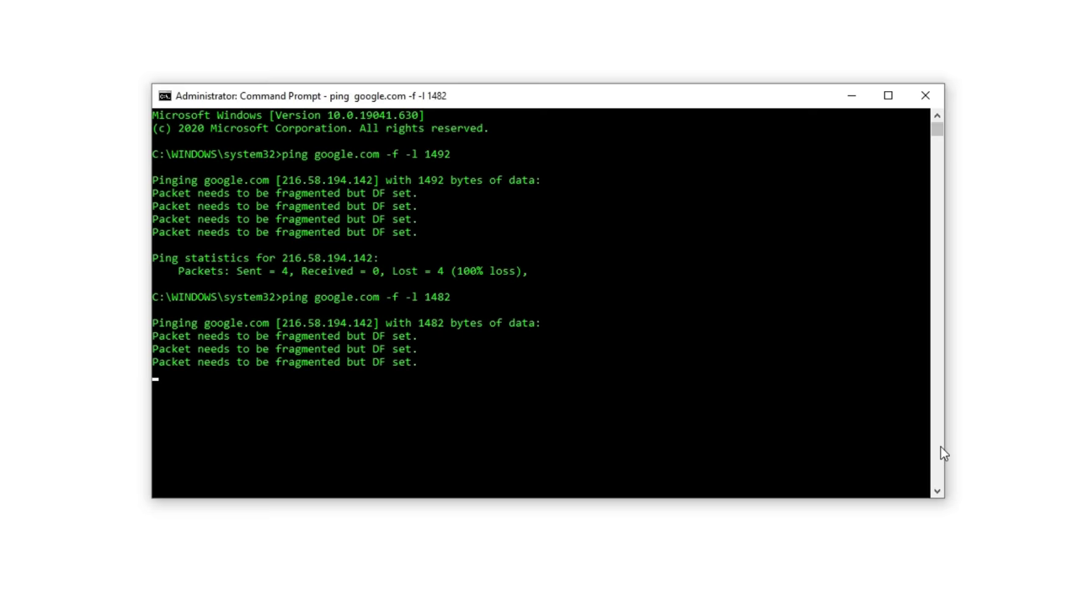
pyautogui.press('Up')
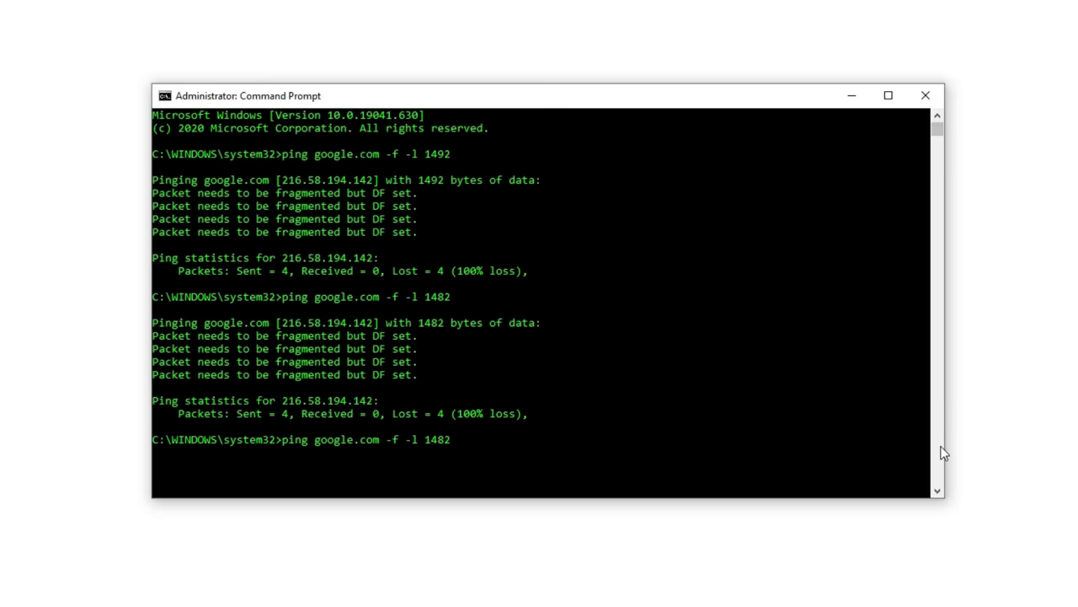
pyautogui.press('Return')
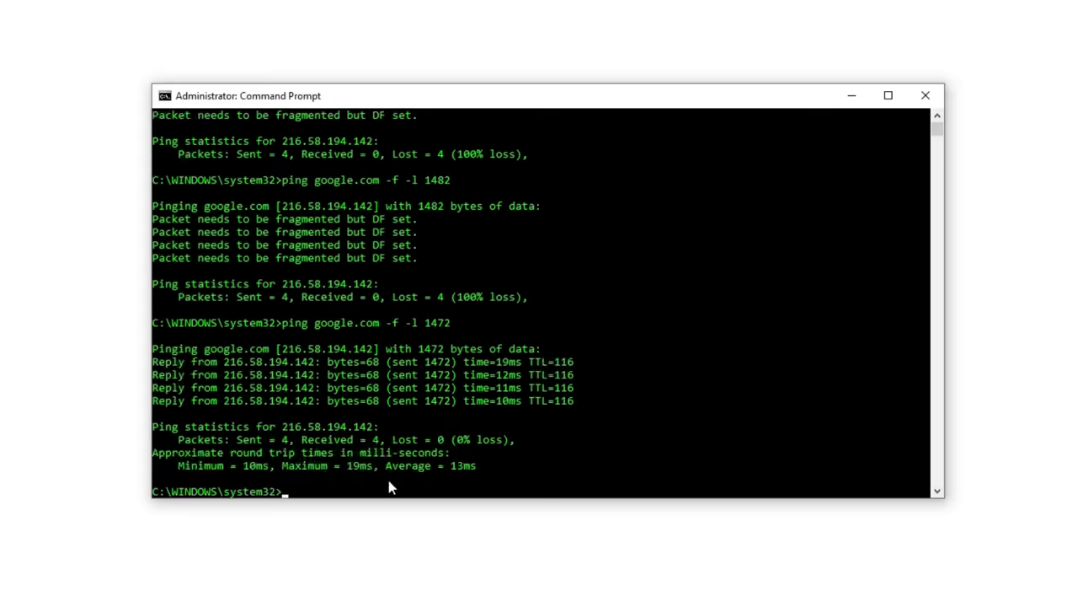
# - Highlight the 1472-byte 0% loss result, then ping at 1473 bytes, which needs fragmenting
pyautogui.moveTo(459, 440); pyautogui.dragTo(501, 442)
pyautogui.click(345, 494)
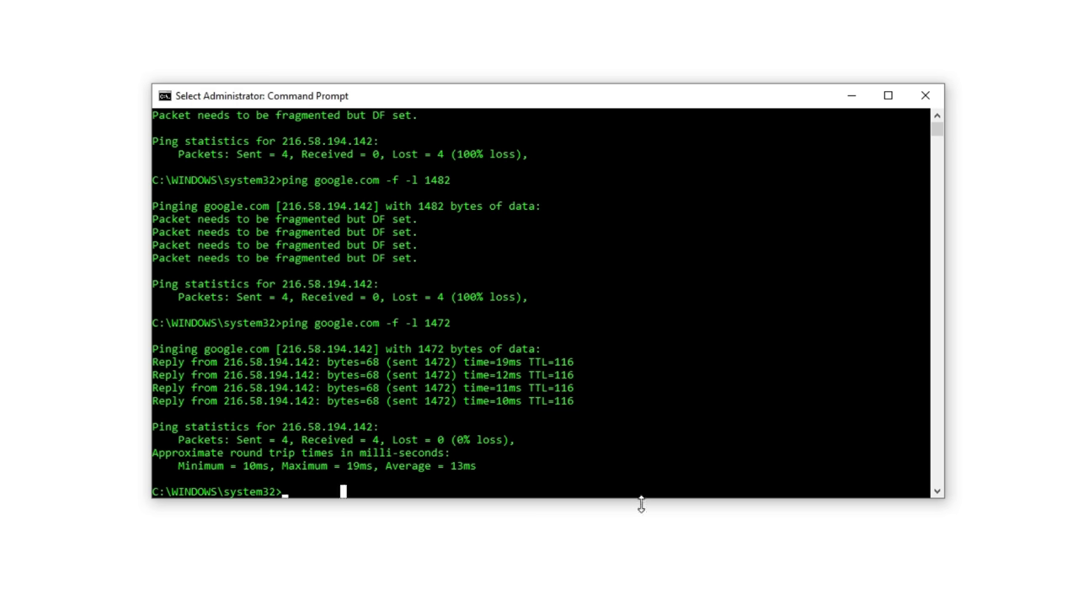
pyautogui.press('Up')
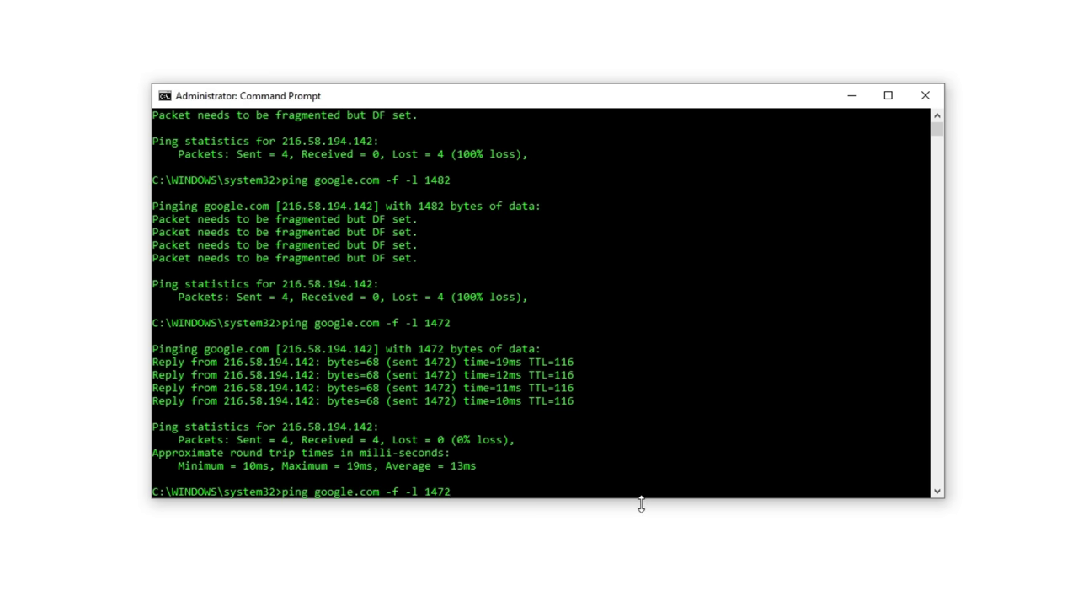
pyautogui.press('Return')
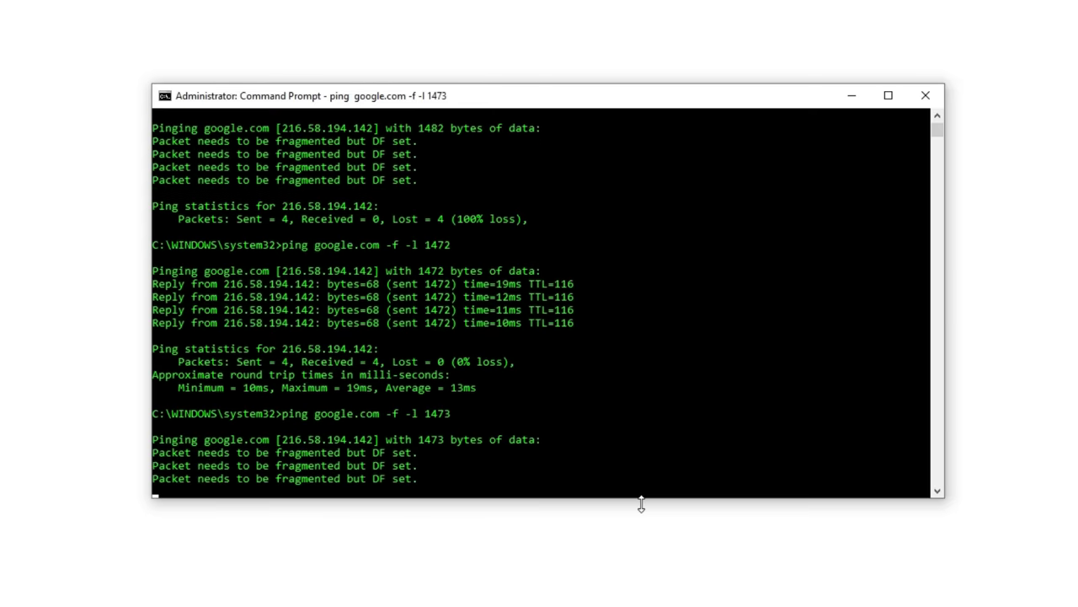
# - Rerun the no-fragment ping at 1472 bytes, highlight the size, and place Calculator beside it
pyautogui.press('Up')
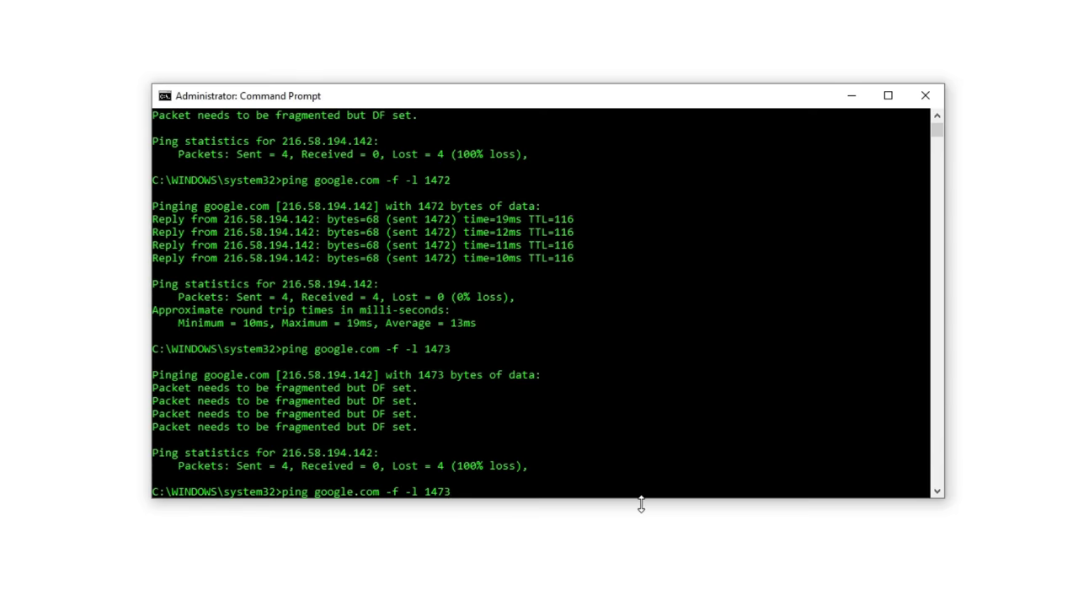
pyautogui.write('2')
pyautogui.press('Return')
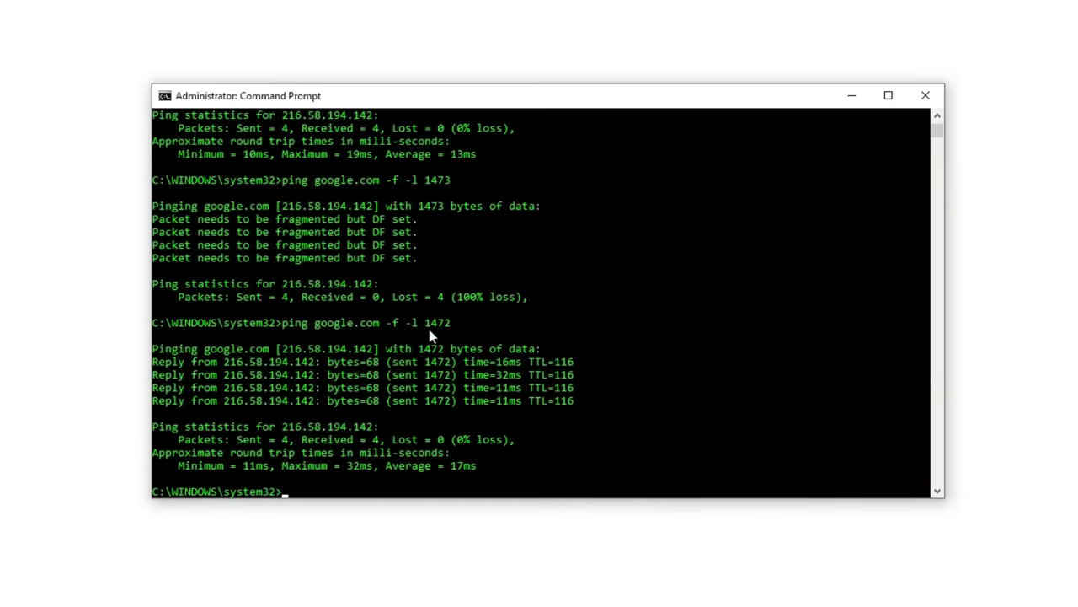
pyautogui.moveTo(424, 323); pyautogui.dragTo(452, 324)
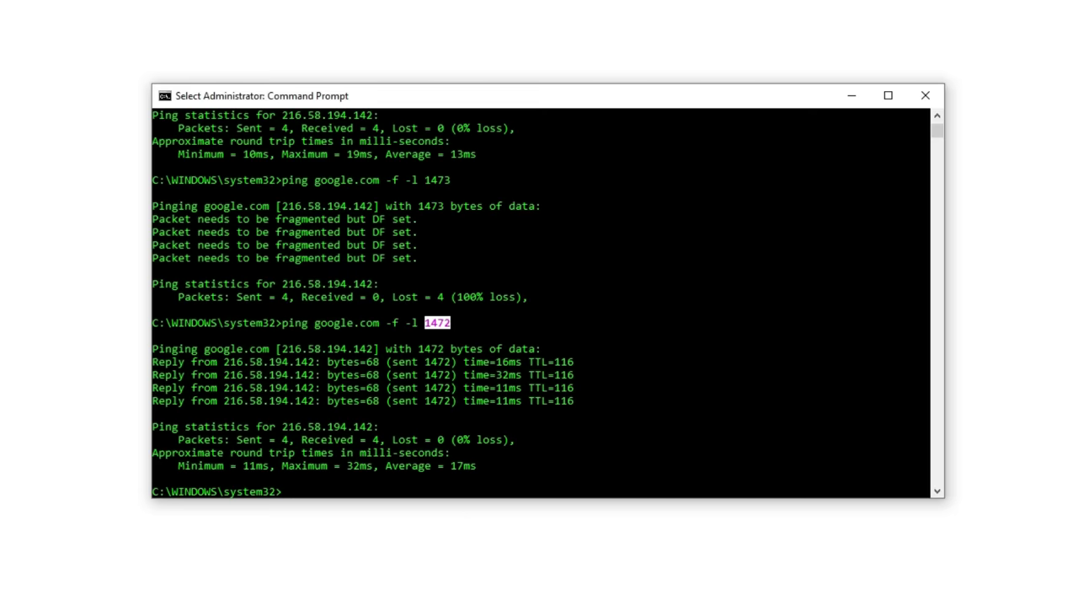
pyautogui.moveTo(712, 175); pyautogui.dragTo(735, 123)
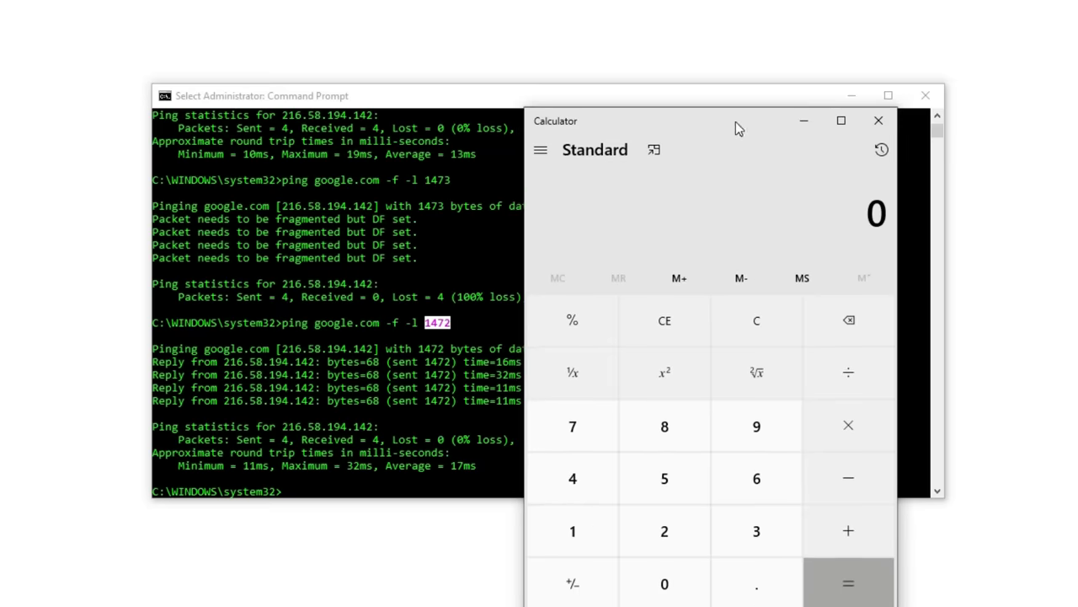
# - Compute 1472 + 28 in Calculator to get 1,500
pyautogui.click(596, 558)
pyautogui.click(594, 480)
pyautogui.click(582, 438)
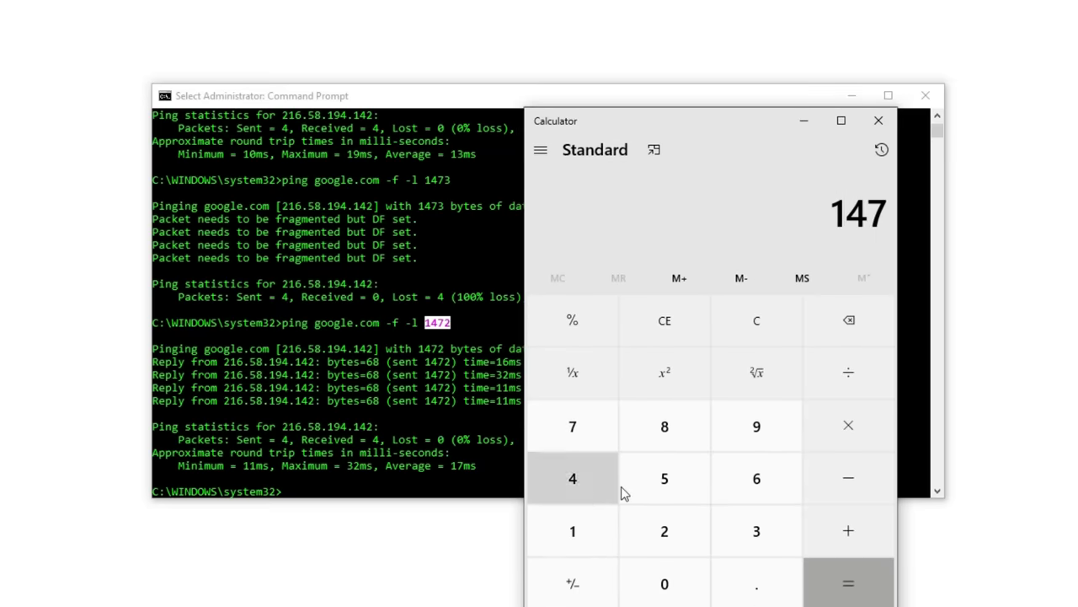
pyautogui.click(662, 533)
pyautogui.click(843, 541)
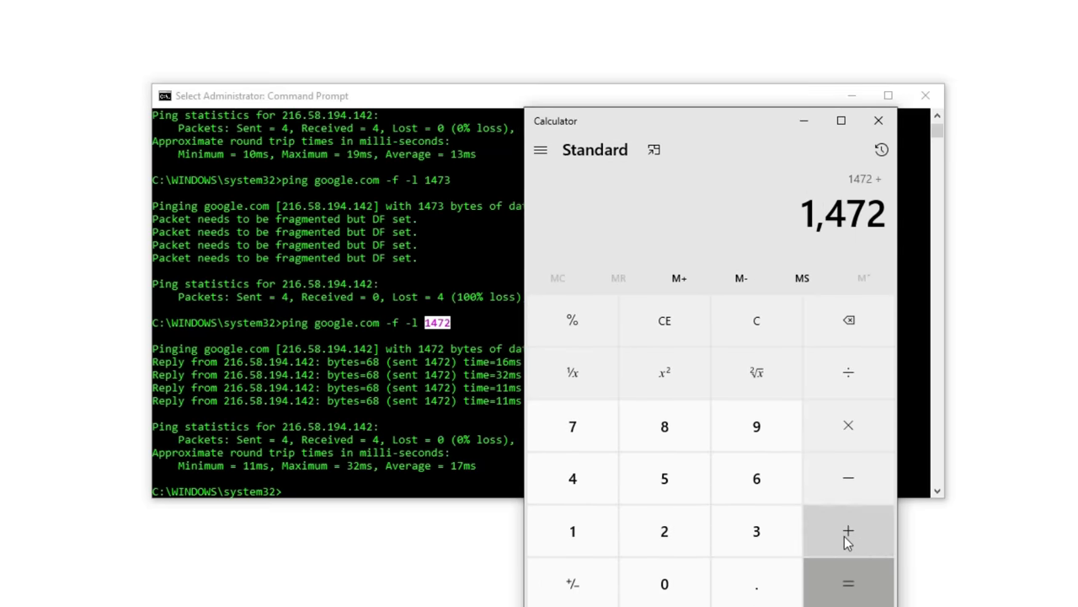
pyautogui.click(689, 519)
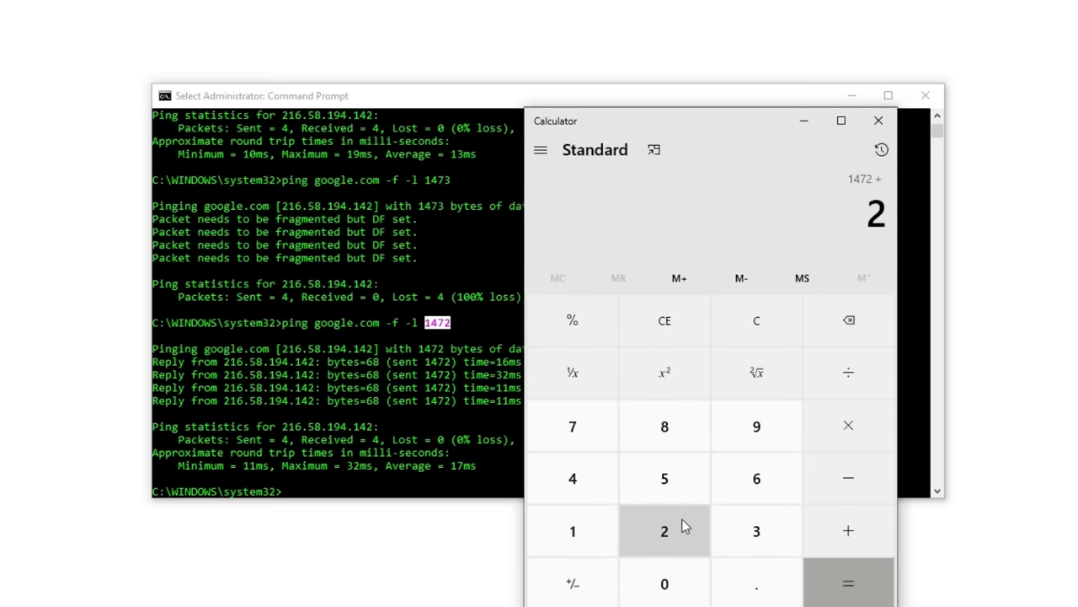
pyautogui.click(680, 433)
pyautogui.click(856, 595)
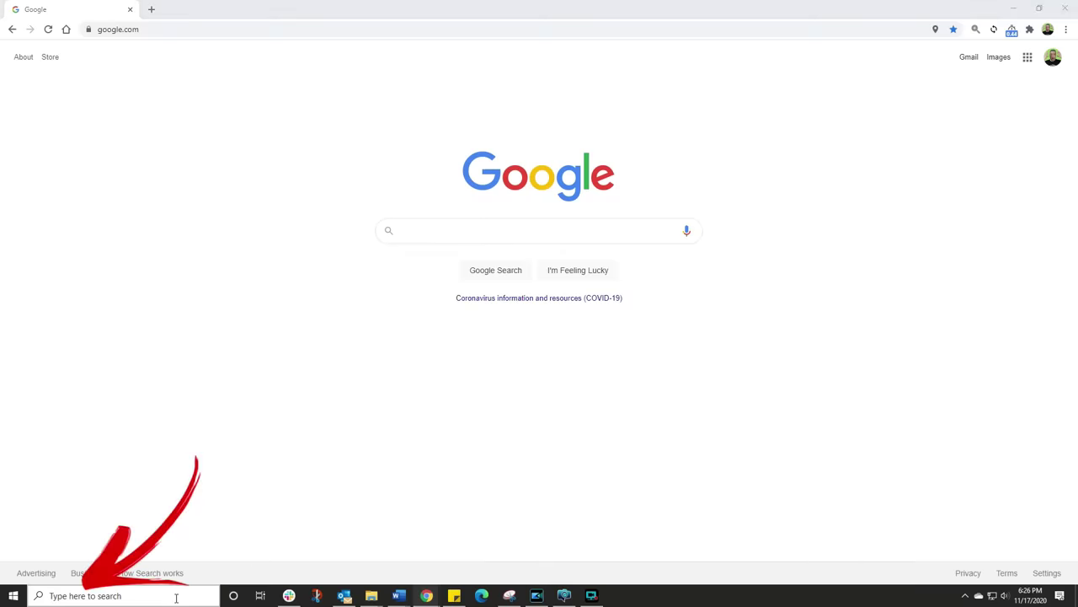
# - Open Command Prompt from a cmd search
pyautogui.click(176, 598)
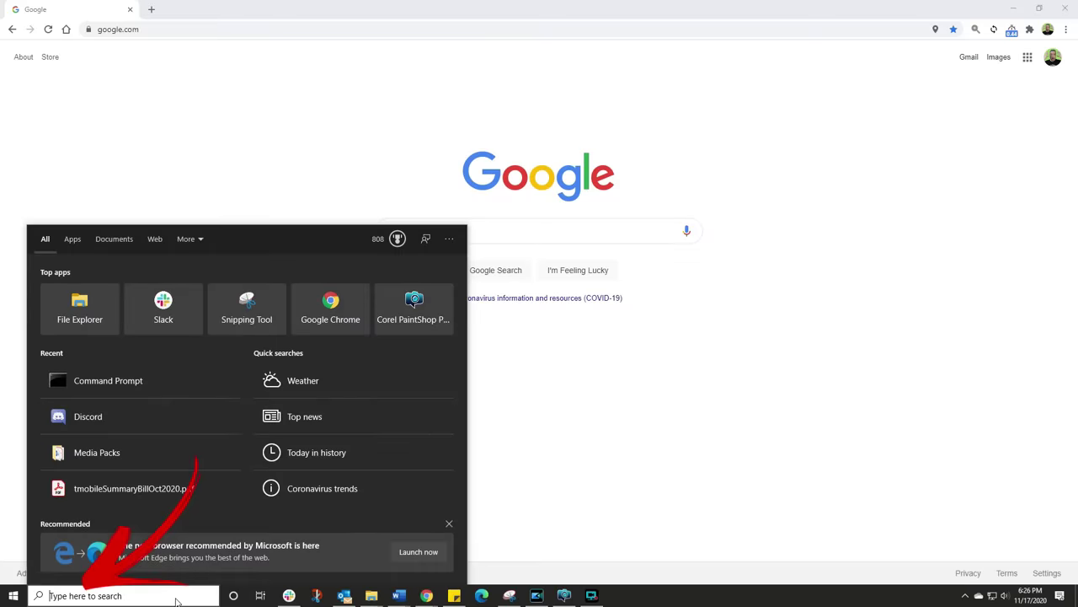
pyautogui.write('cmd')
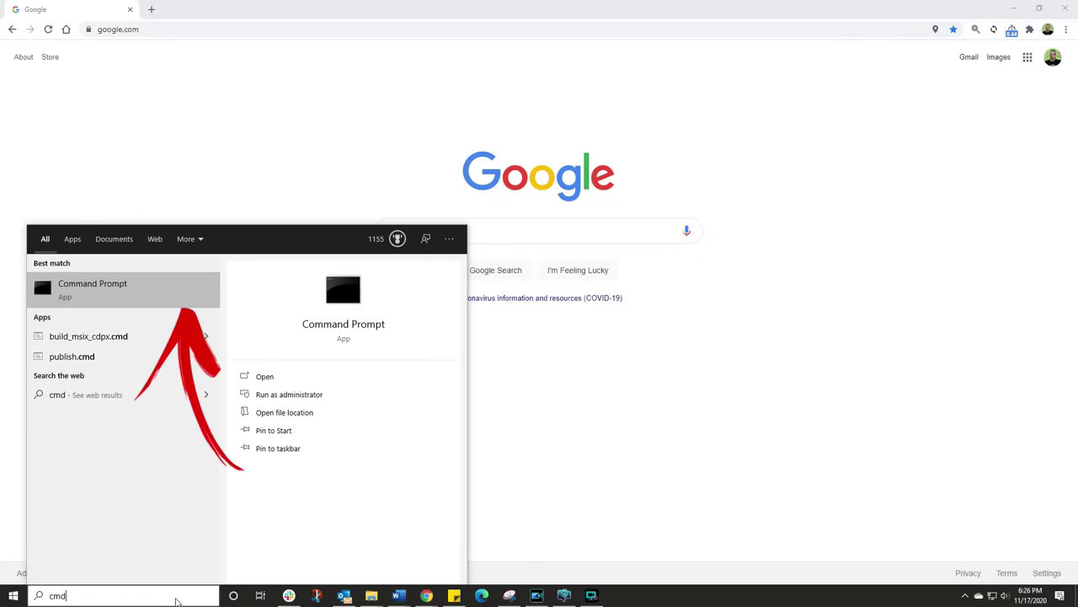
pyautogui.click(110, 286)
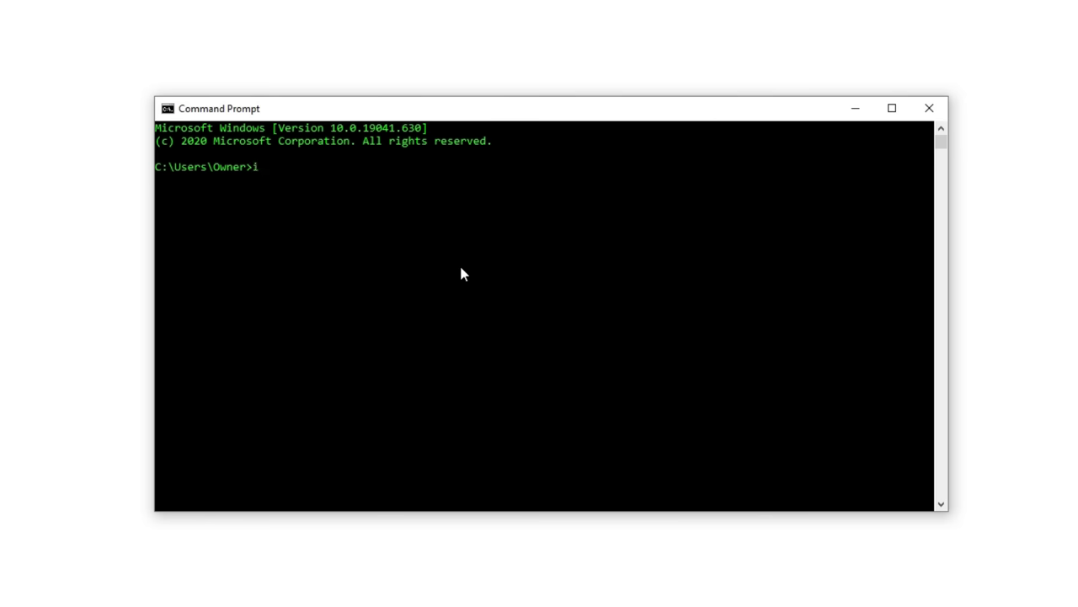
# - Run ipconfig and copy the Ethernet default gateway 192.168.1.1
pyautogui.write('ipconfig')
pyautogui.press('Return')
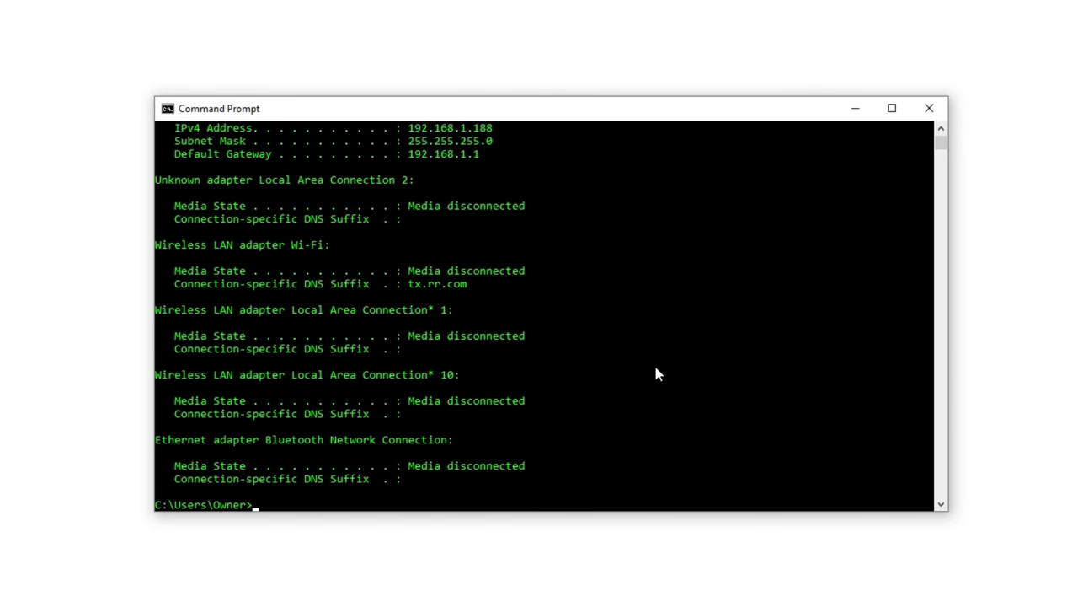
pyautogui.scroll(2, 657, 374)
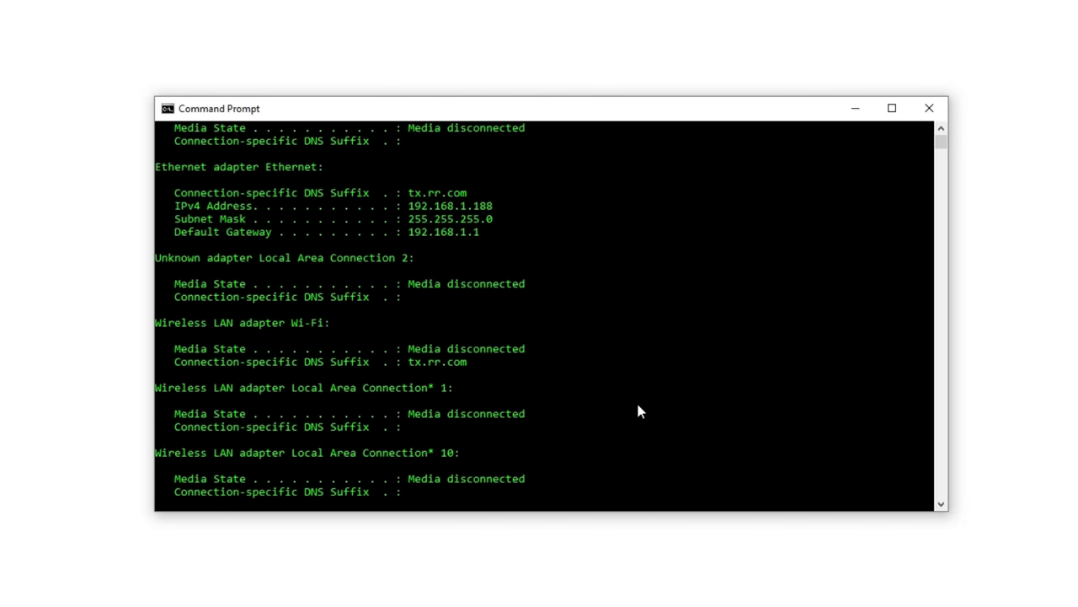
pyautogui.scroll(1, 639, 410)
pyautogui.moveTo(411, 275); pyautogui.dragTo(477, 277)
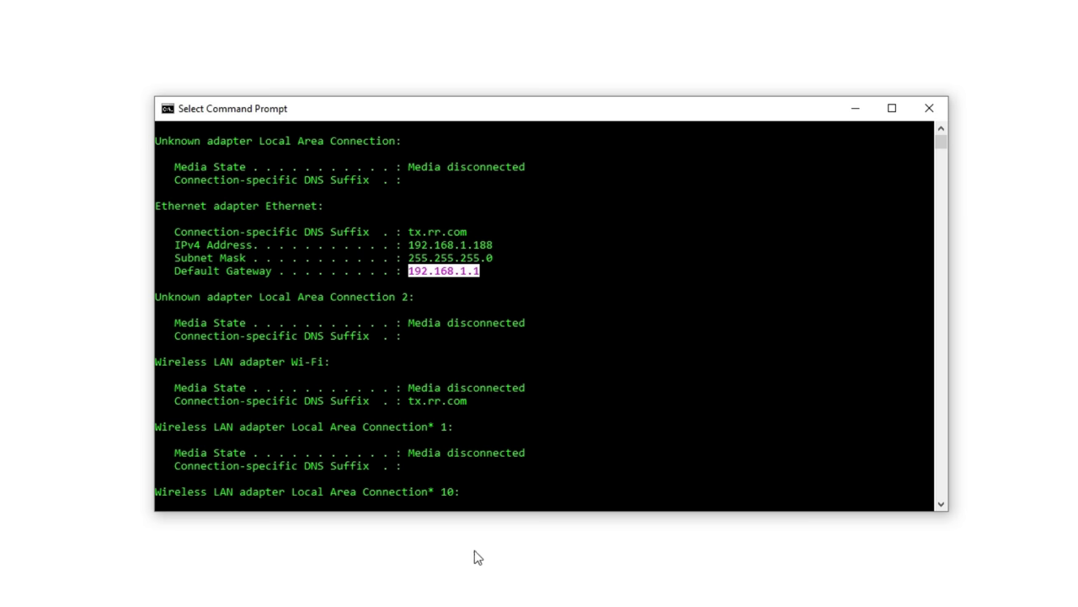
pyautogui.hotkey('ctrl', 'c')
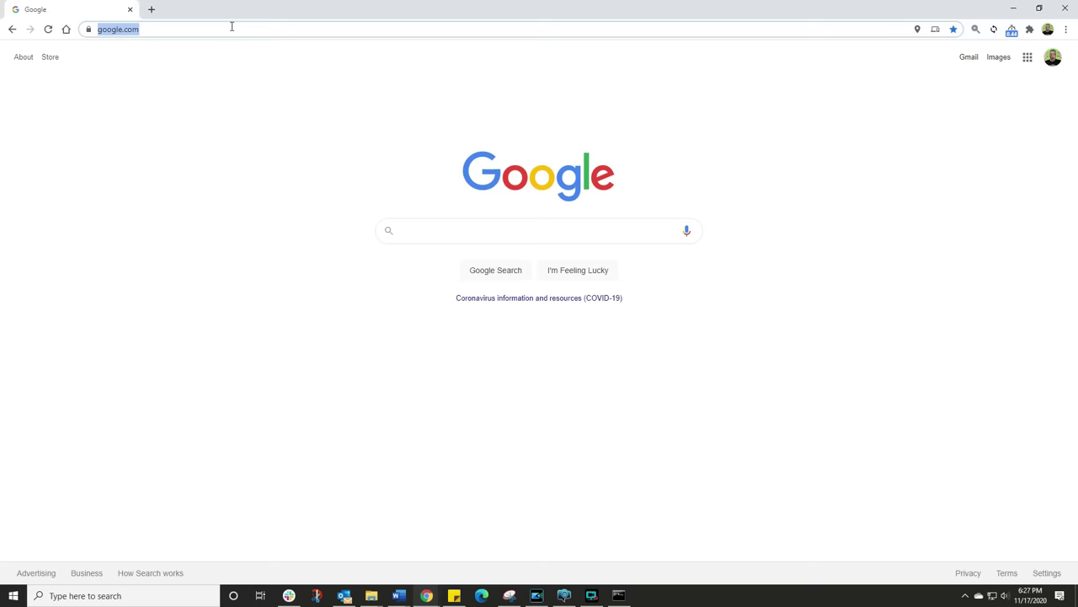
# - Open the router admin page at 192.168.1.1 and set the MTU to Manual with size 1500
pyautogui.hotkey('ctrl', 'v')
pyautogui.press('Return')
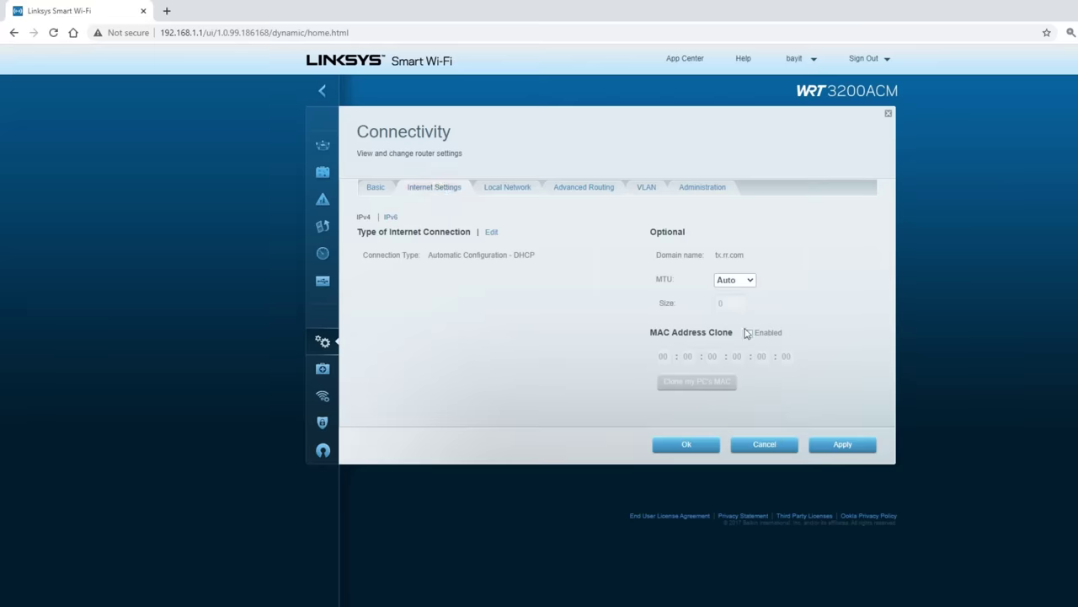
pyautogui.click(751, 282)
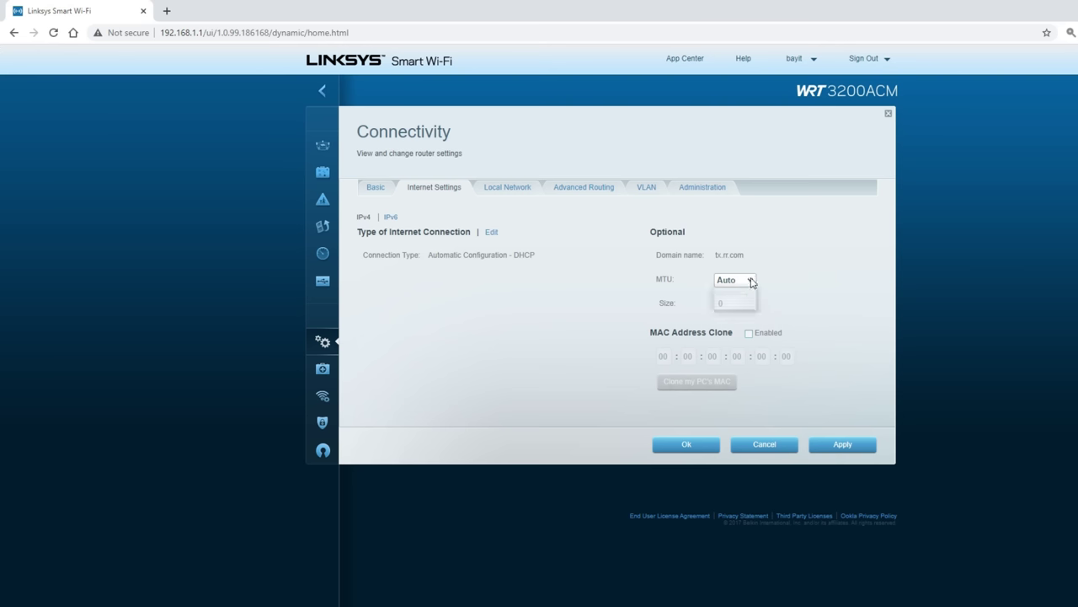
pyautogui.click(729, 302)
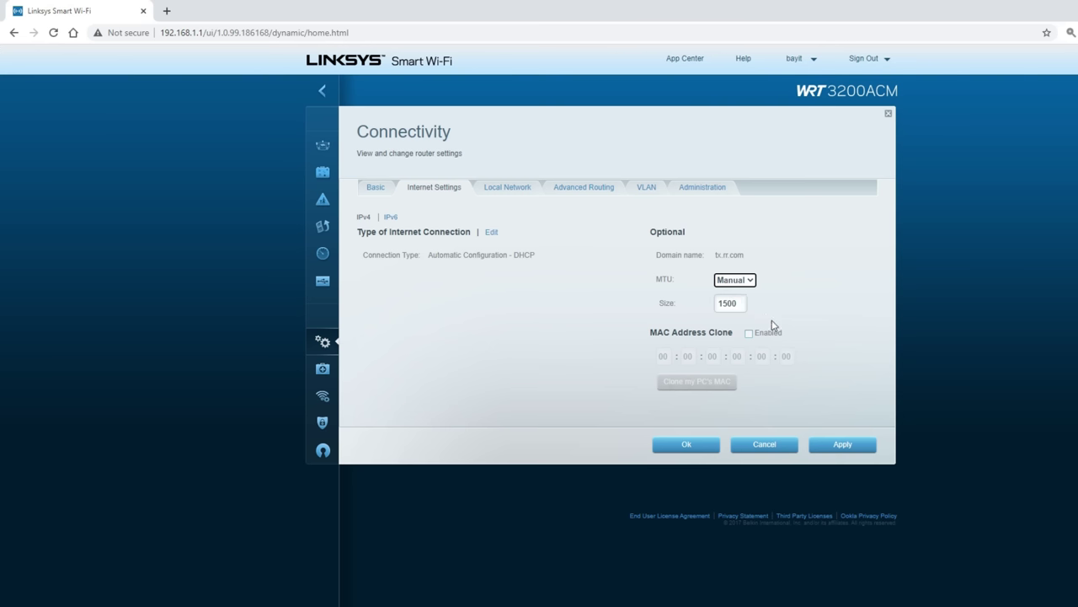
pyautogui.moveTo(746, 308); pyautogui.dragTo(662, 308)
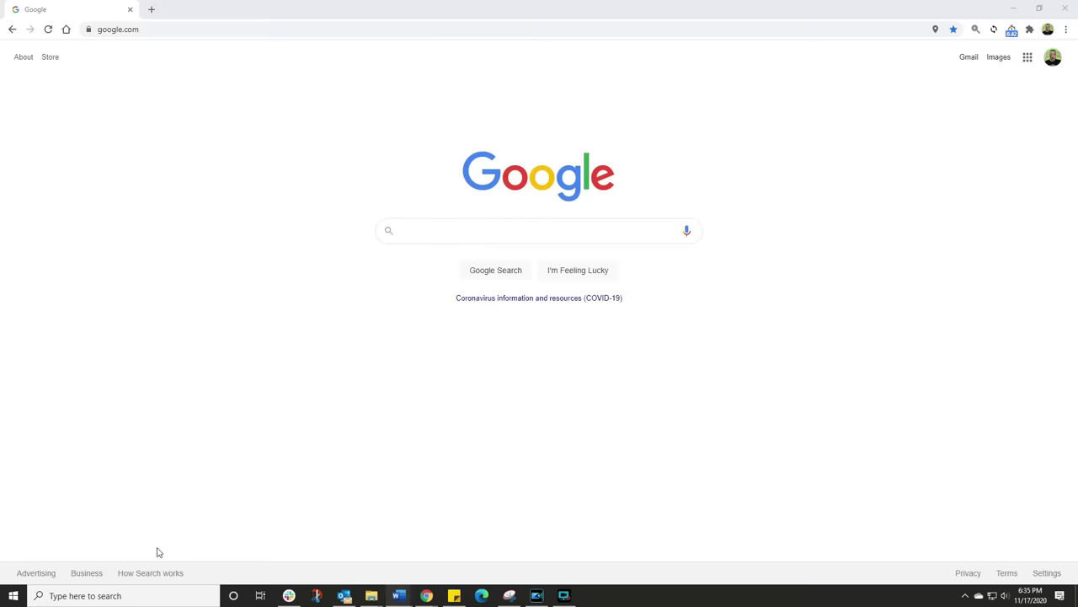
# - Launch Command Prompt as administrator from a cmd search
pyautogui.click(145, 599)
pyautogui.write('cmd')
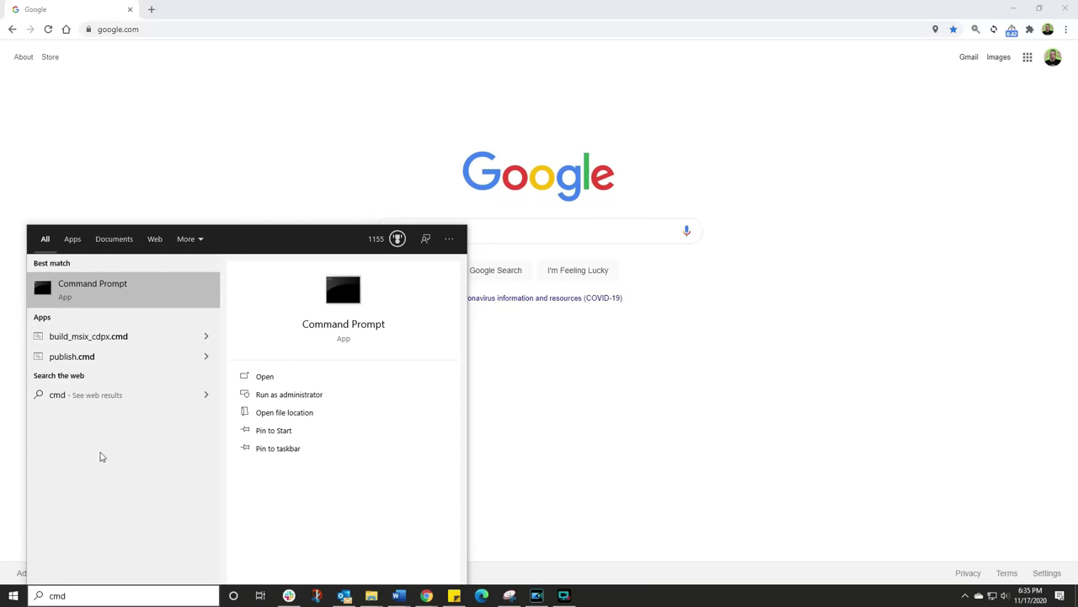
pyautogui.rightClick(158, 285)
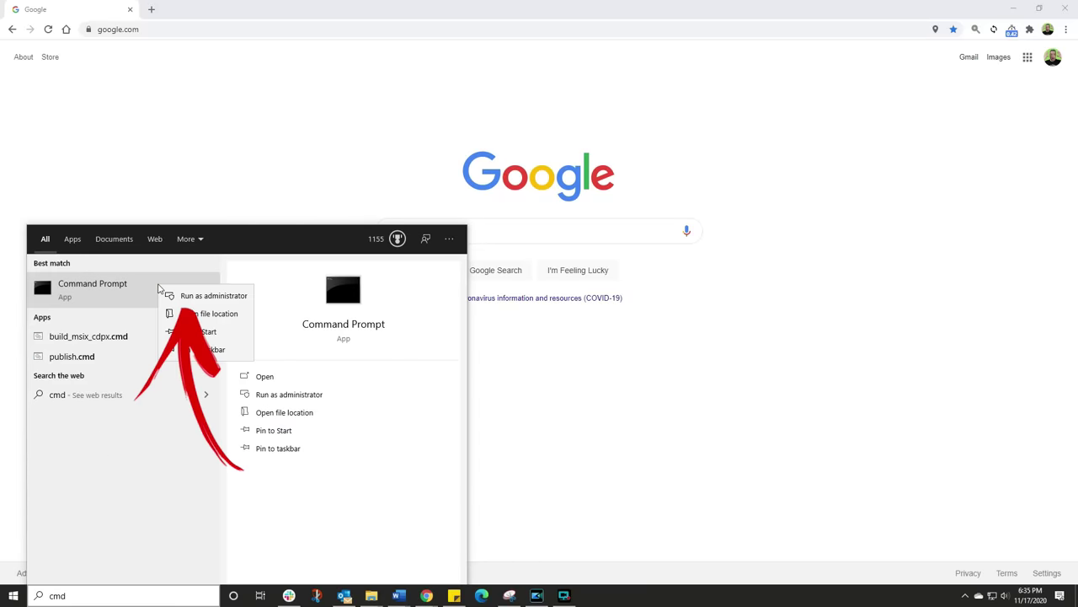
pyautogui.click(211, 297)
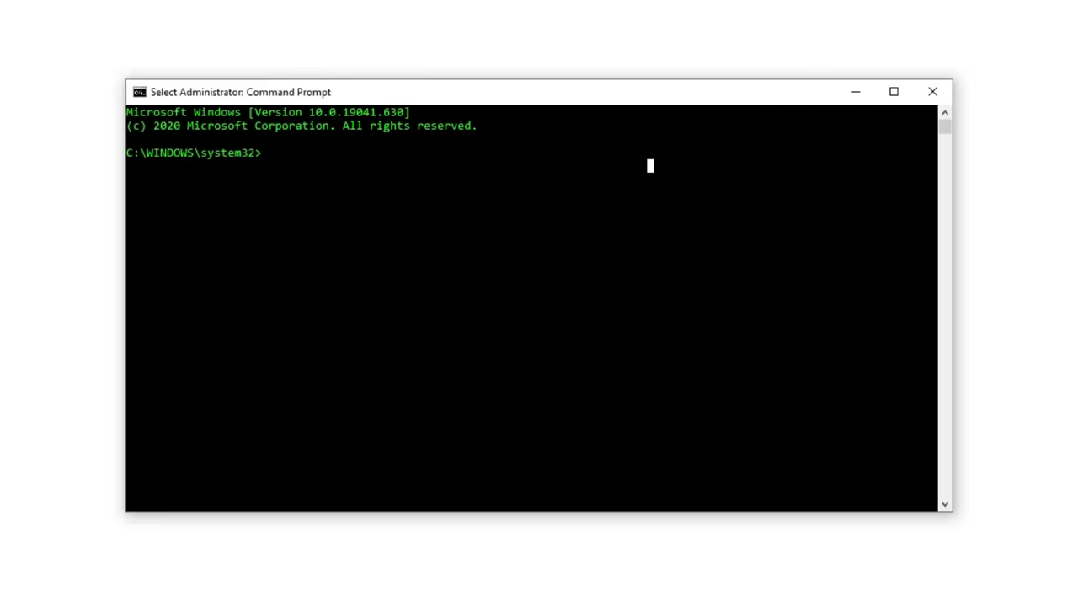
# - Run netsh int ipv4 set subinterface "Ethernet" mtu=1500 store=persistent, then paste the listing command
pyautogui.rightClick(650, 166)
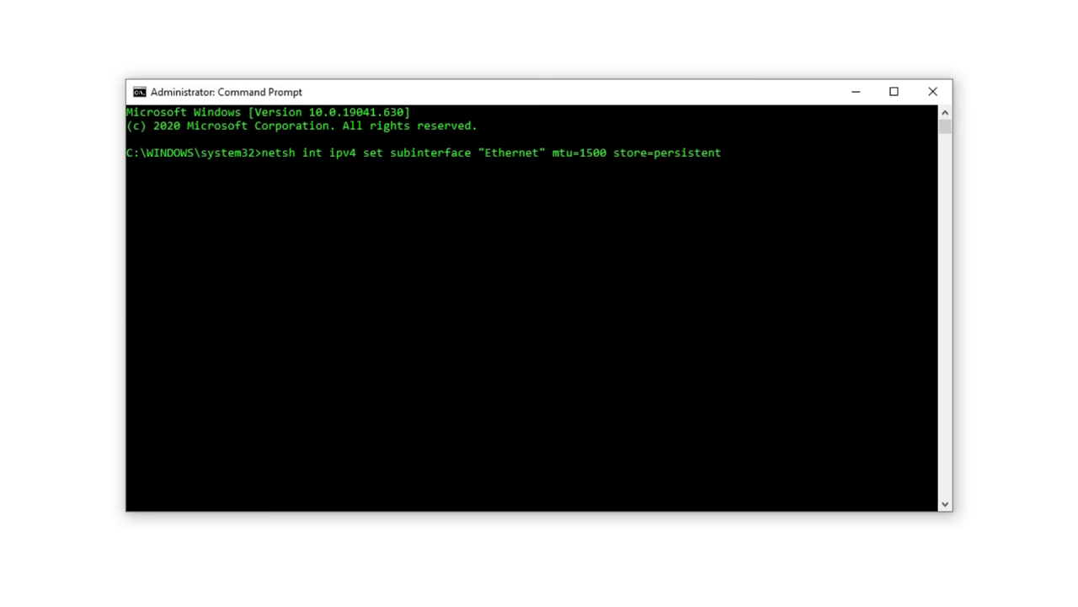
pyautogui.moveTo(553, 153); pyautogui.dragTo(606, 153)
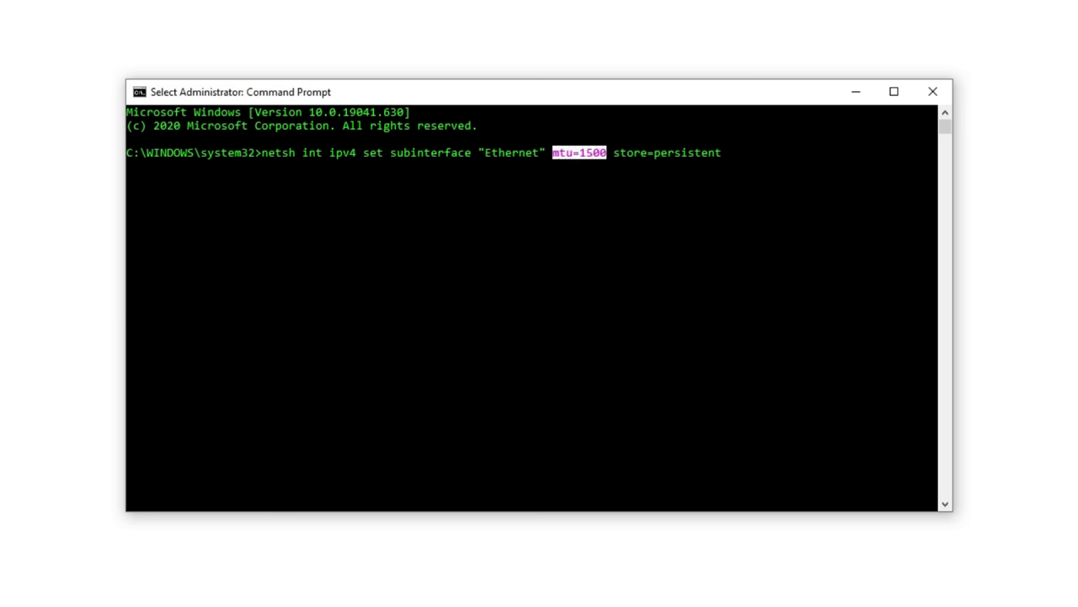
pyautogui.hotkey('ctrl', 'c')
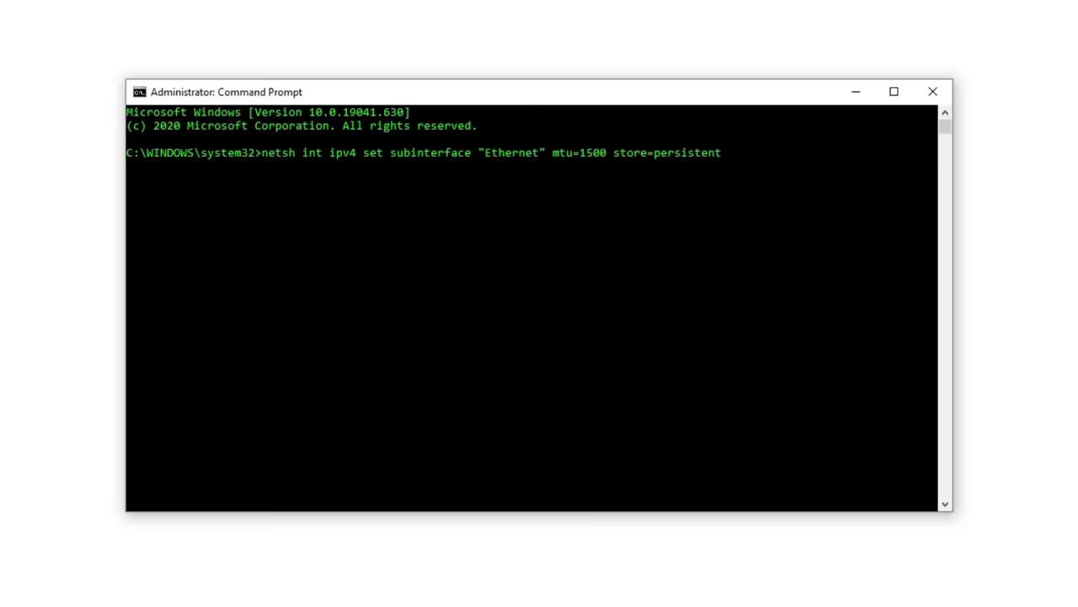
pyautogui.press('Return')
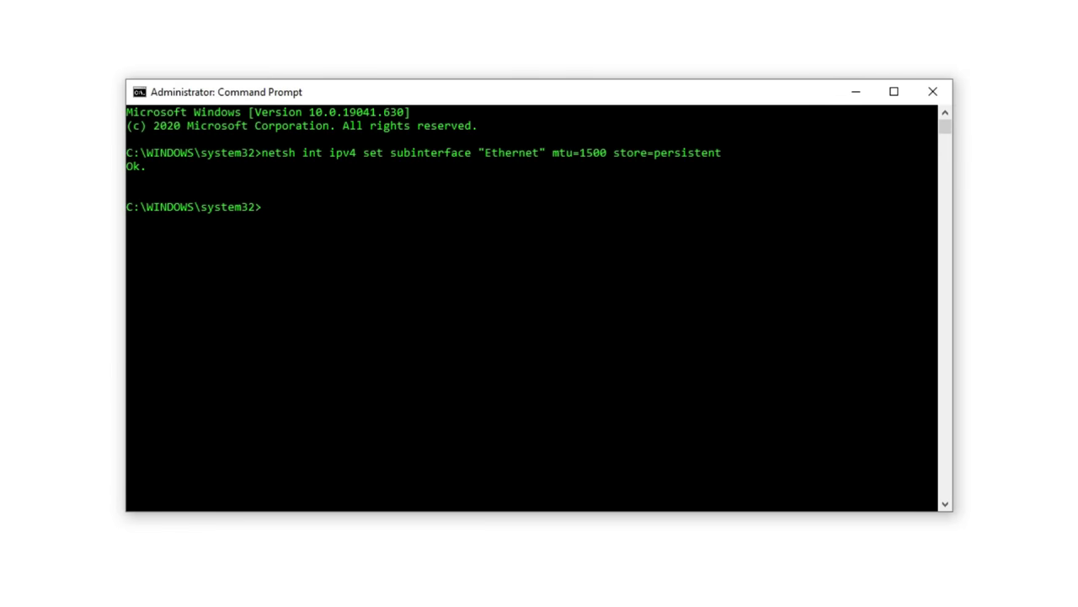
pyautogui.hotkey('ctrl', 'v')
# - List the subinterfaces, highlighting Ethernet now at MTU 1500 and the Wi-Fi row
pyautogui.press('Return')
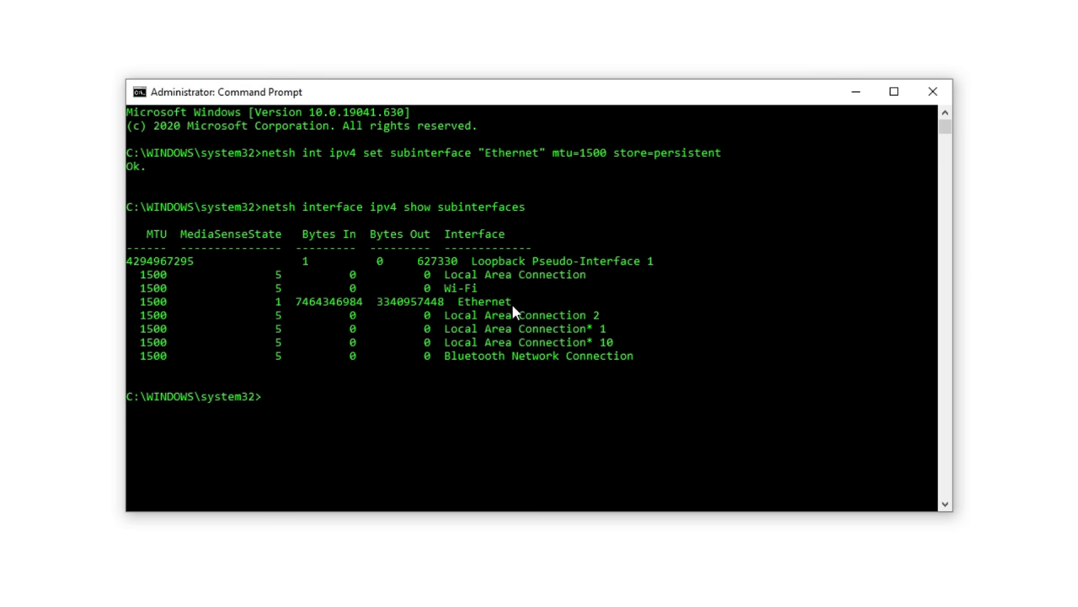
pyautogui.moveTo(513, 307); pyautogui.dragTo(459, 305)
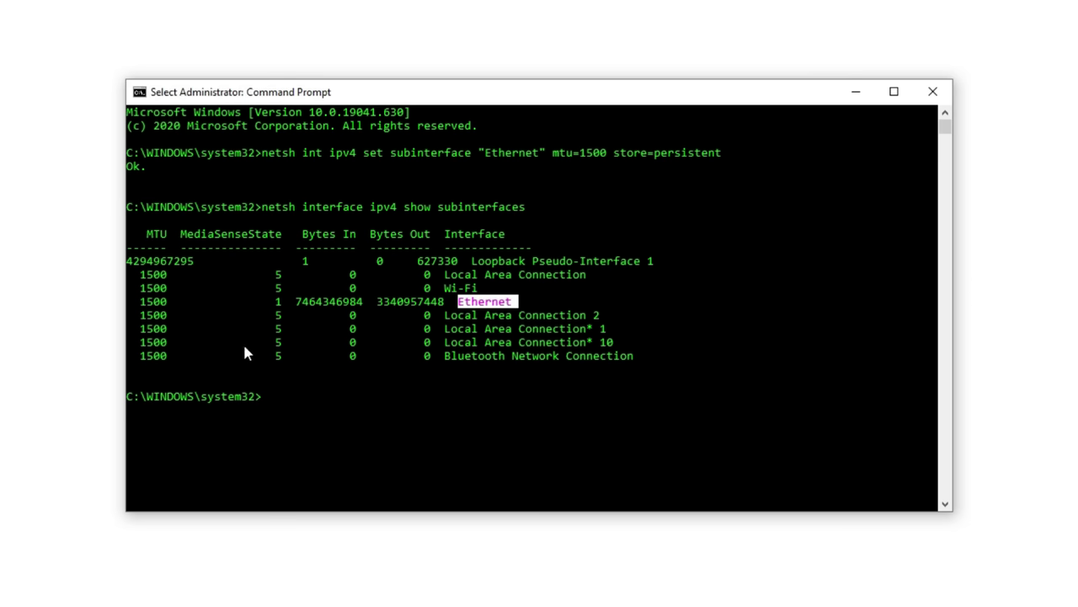
pyautogui.moveTo(143, 306); pyautogui.dragTo(160, 305)
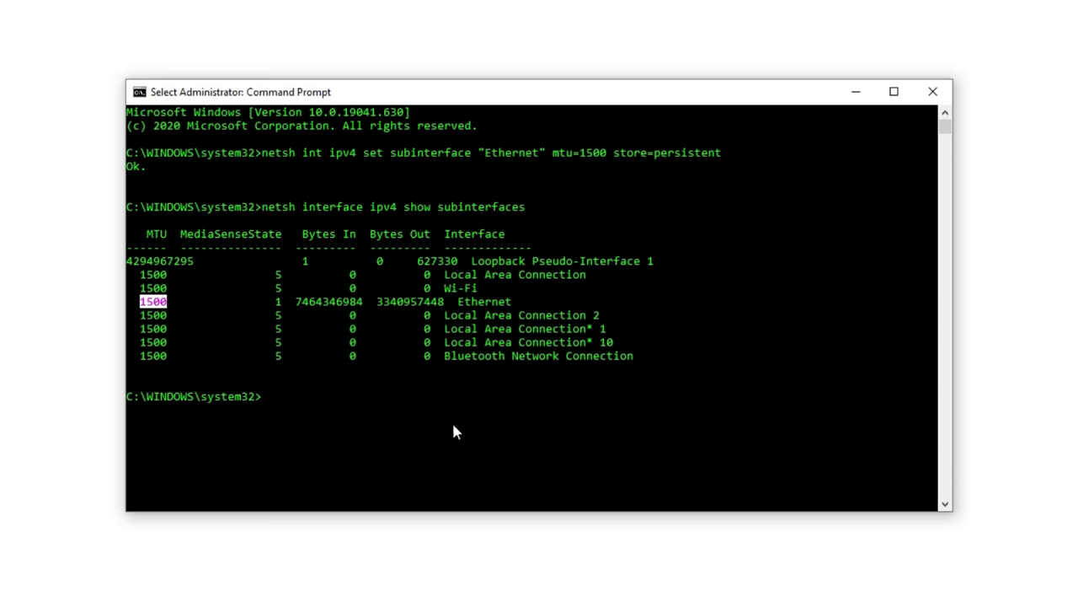
pyautogui.moveTo(441, 287); pyautogui.dragTo(474, 292)
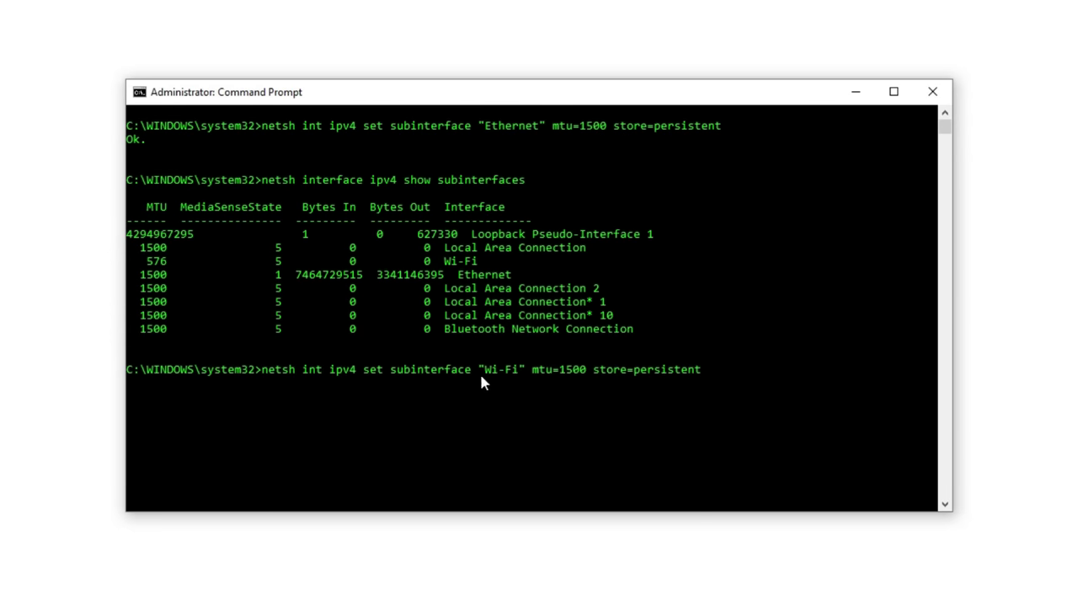
# - Set the Wi-Fi interface's MTU to 1500 persistently and list the subinterfaces again to verify
pyautogui.moveTo(480, 375); pyautogui.dragTo(585, 379)
pyautogui.click(710, 370)
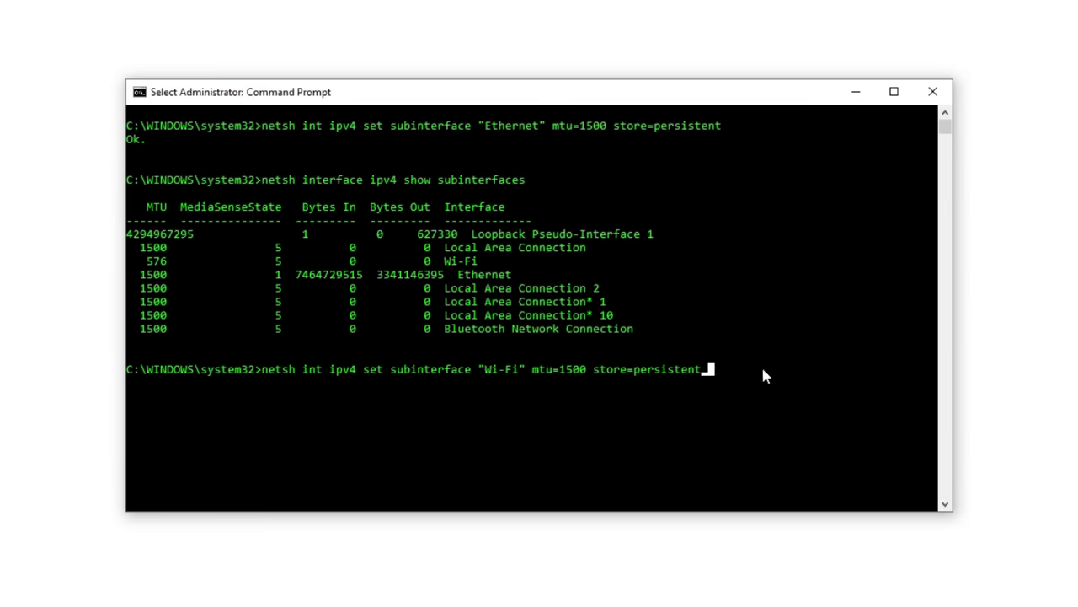
pyautogui.press('Return')
pyautogui.press('Return')
pyautogui.press('Up')
pyautogui.press('Up')
pyautogui.press('Return')
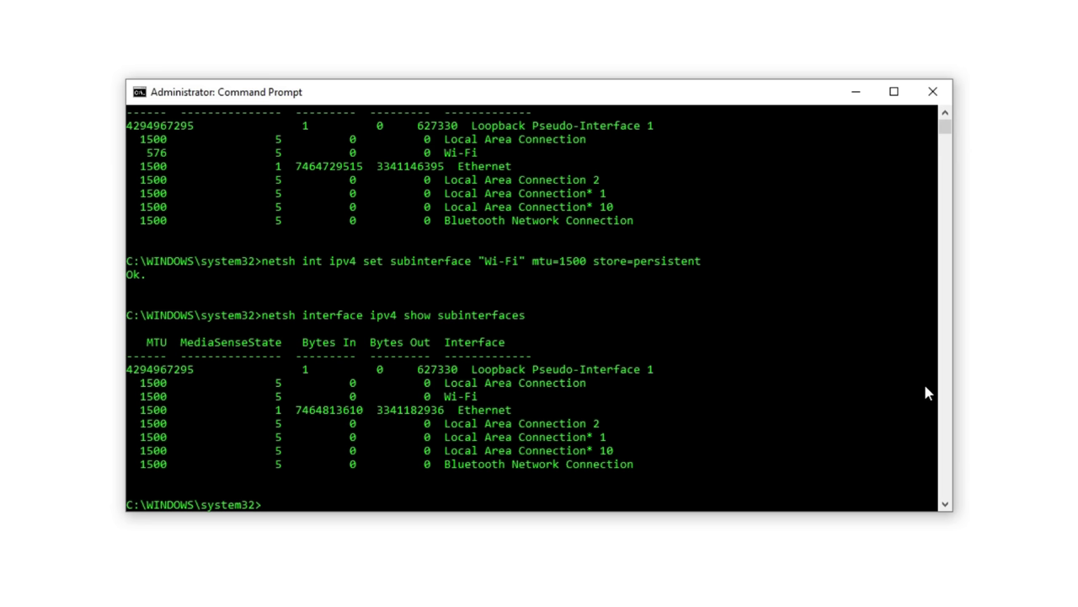